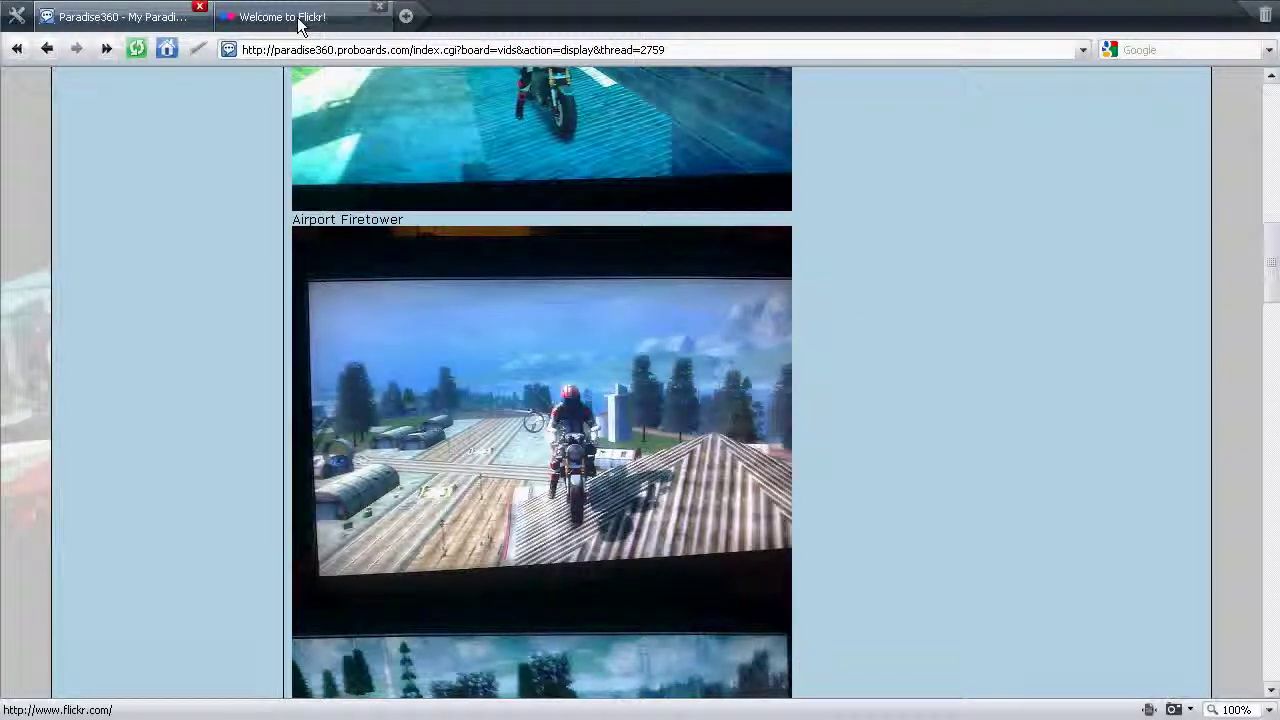
- Switch to Flickr and upload the Burnout-Paradise-cars-1545 picture from the Picture folder
left_click(337, 18)
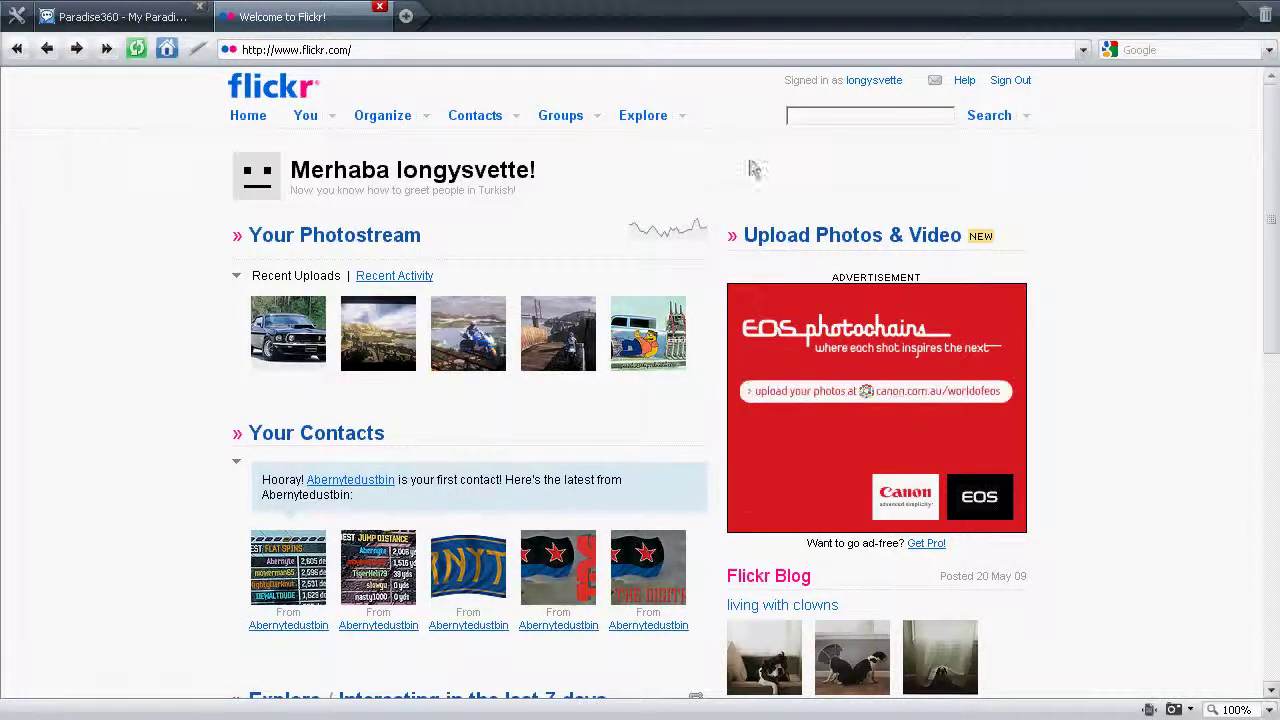
left_click(829, 246)
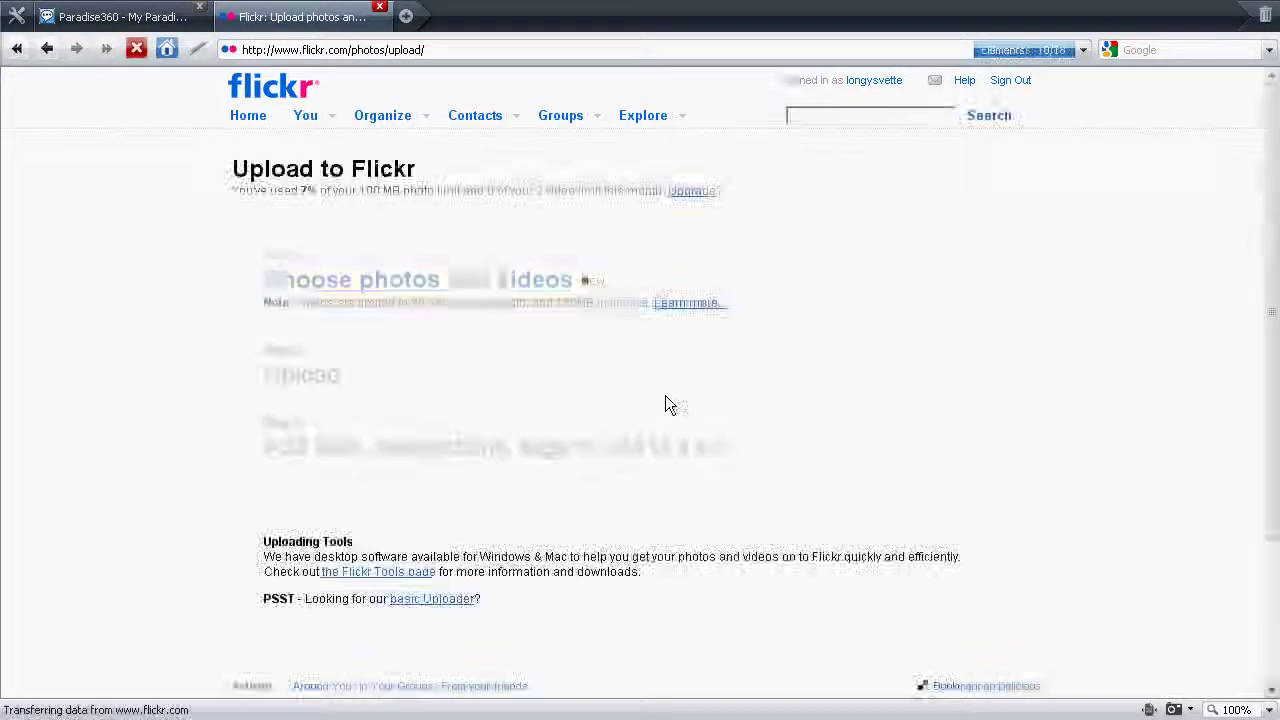
left_click_drag(443, 278, 486, 303)
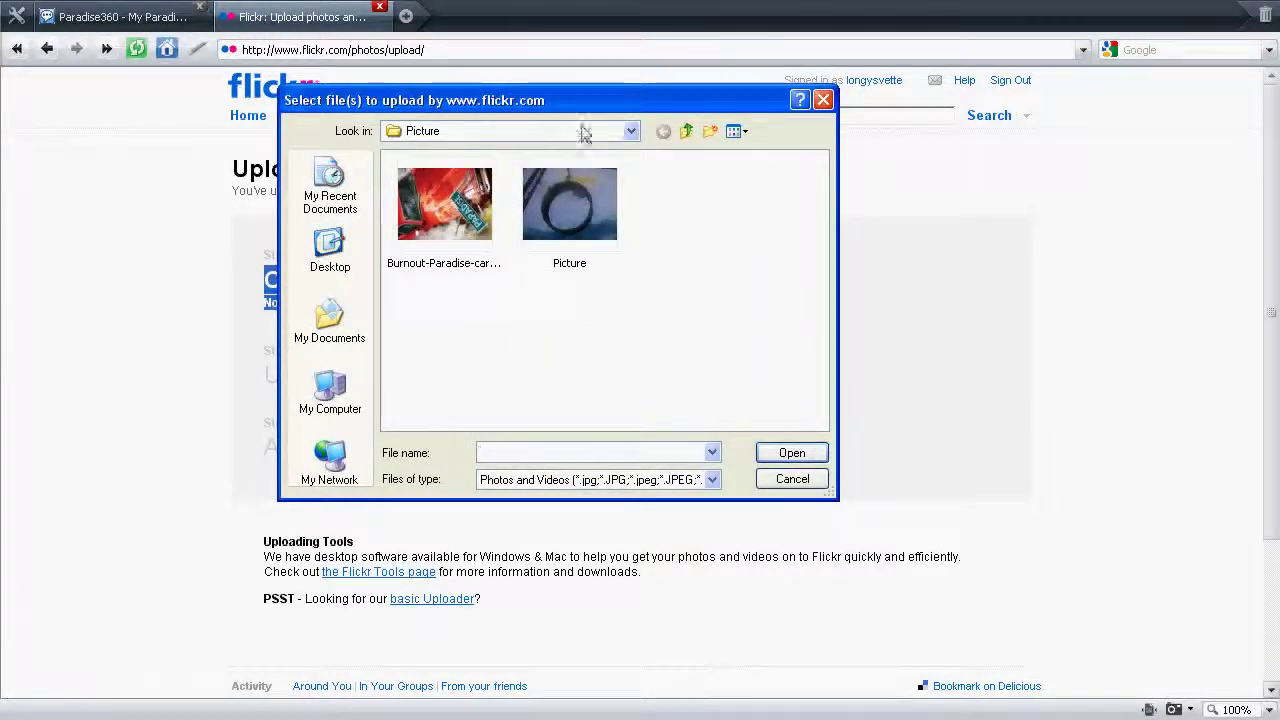
left_click_drag(575, 100, 754, 172)
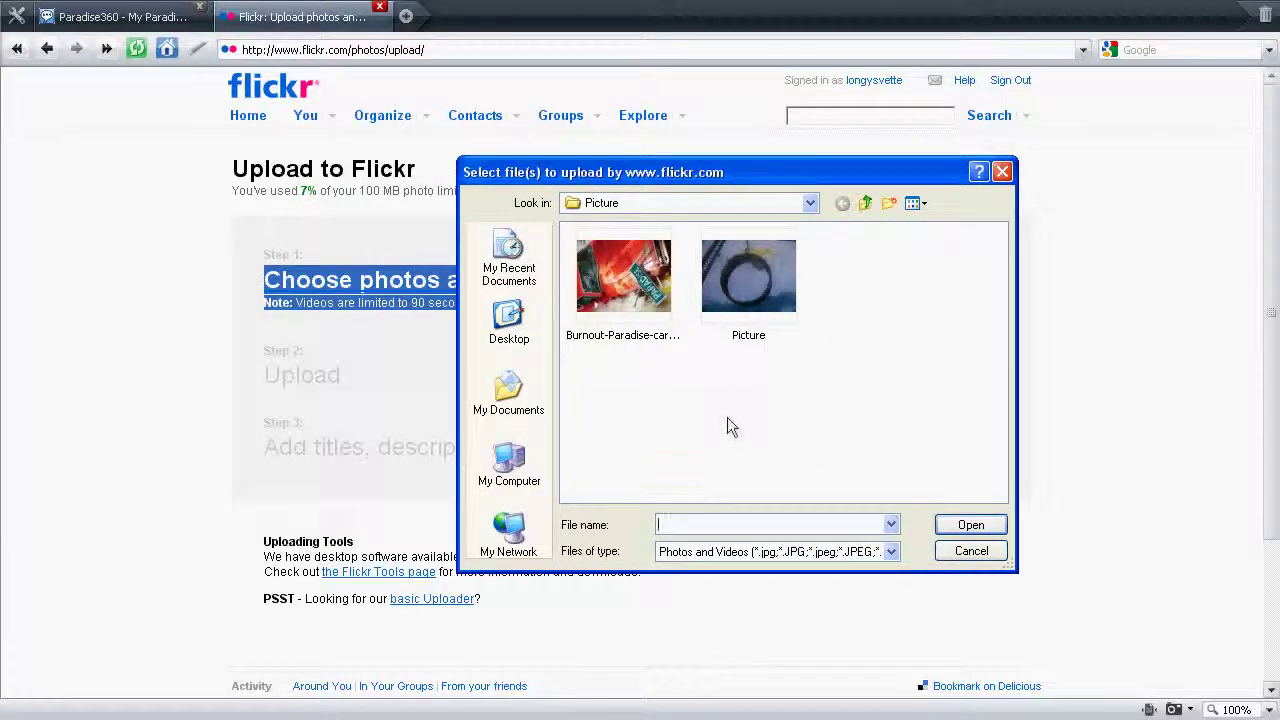
left_click_drag(729, 418, 625, 280)
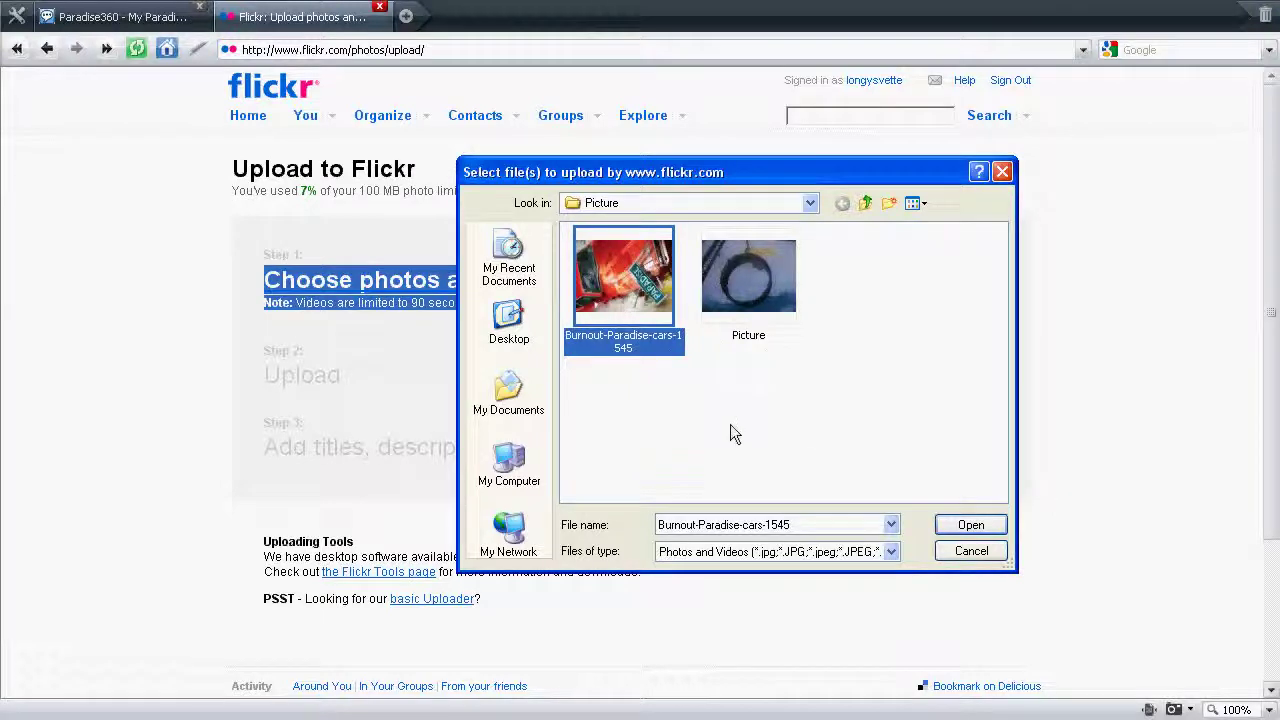
left_click(968, 527)
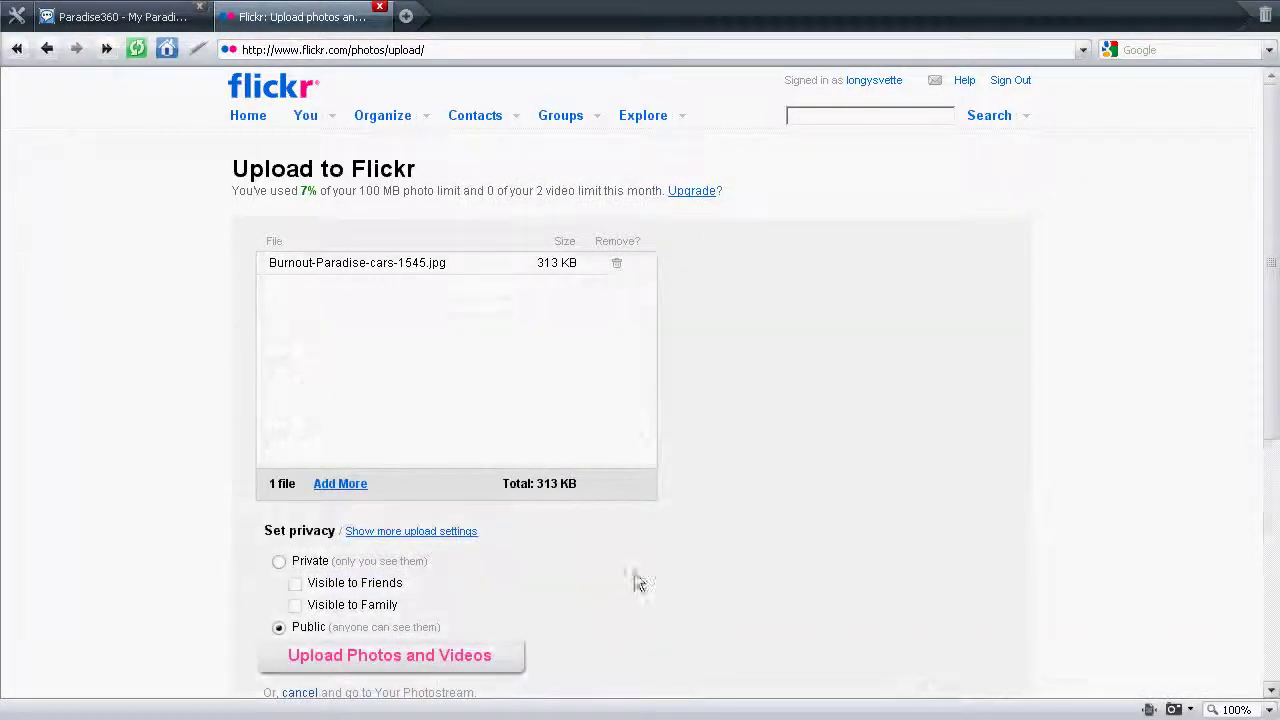
left_click(390, 656)
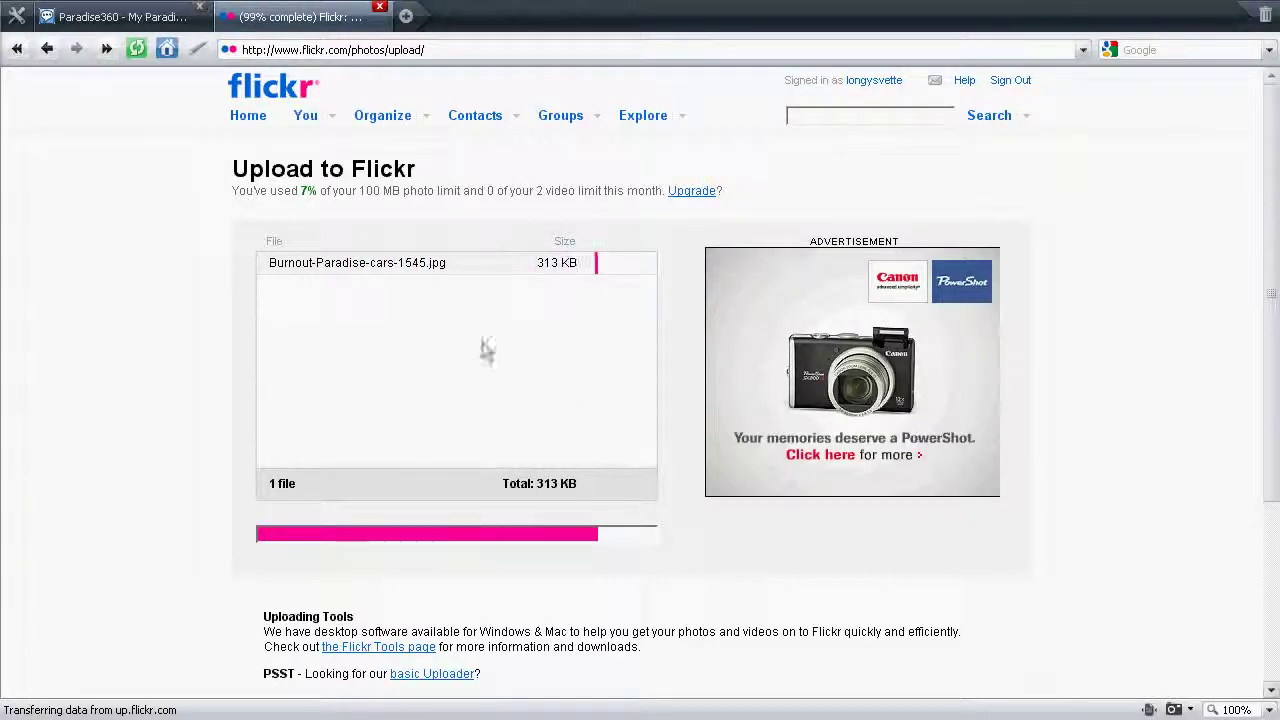
- Open the Burnout-Paradise-cars-1545 photo from your photostream and view it in all available sizes, looking over the Large version
left_click(333, 119)
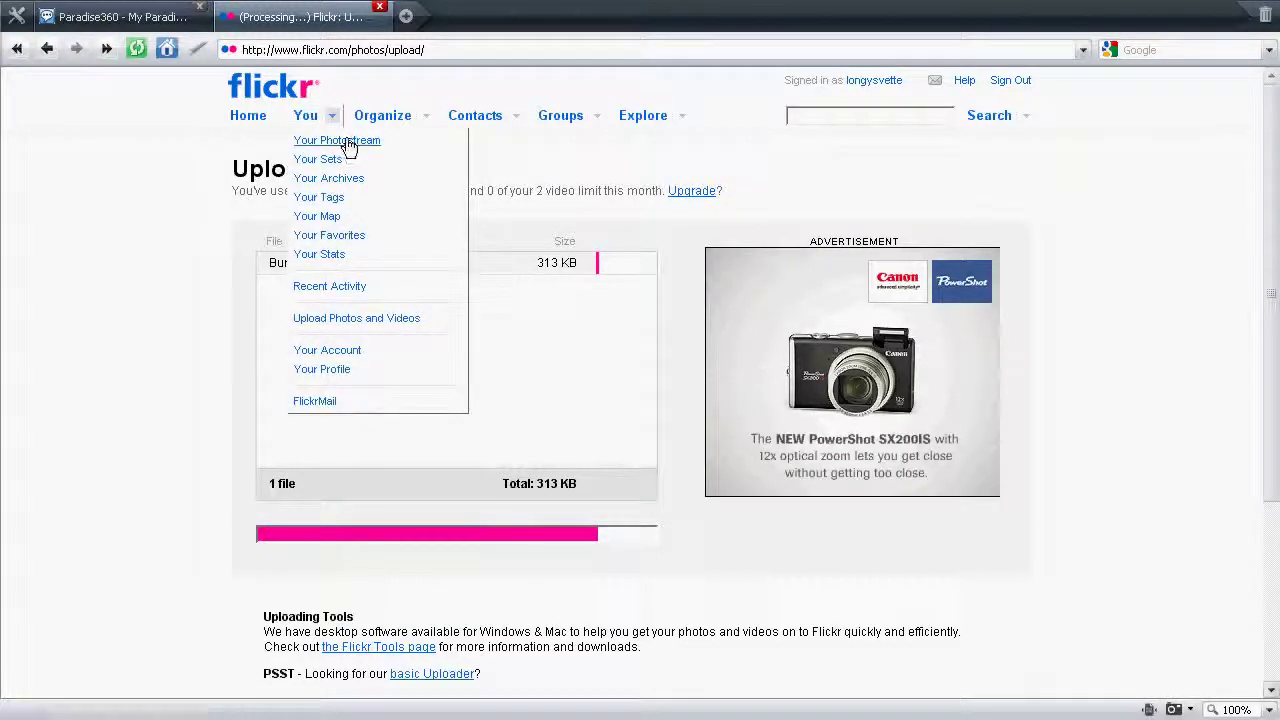
left_click(348, 147)
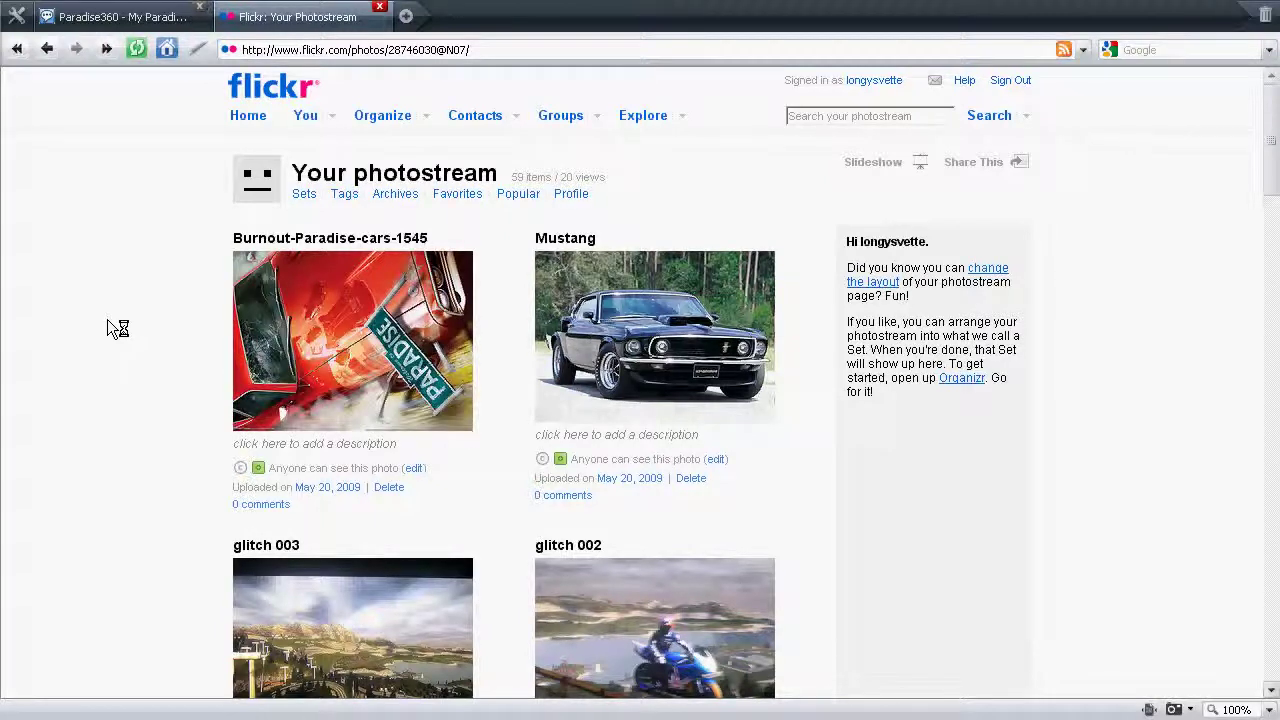
left_click(353, 340)
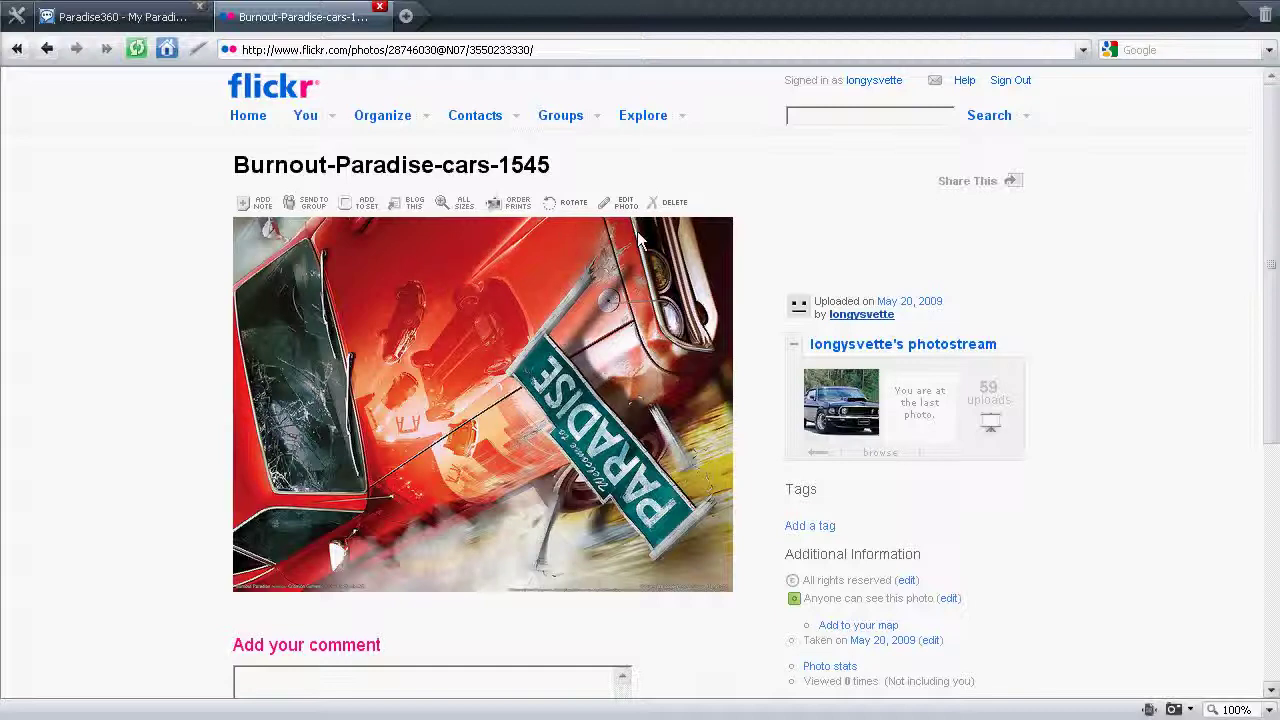
left_click(462, 206)
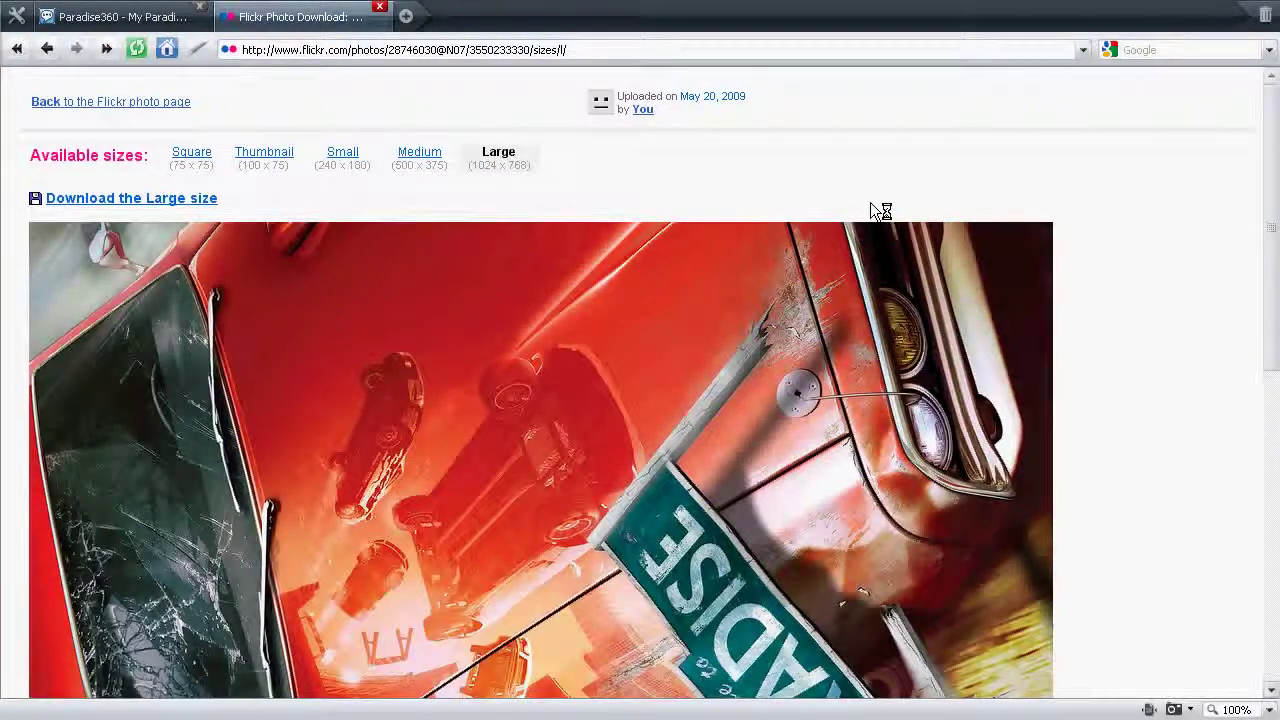
scroll(870, 205, "down", 3)
scroll(862, 204, "up", 3)
scroll(1060, 380, "down", 9)
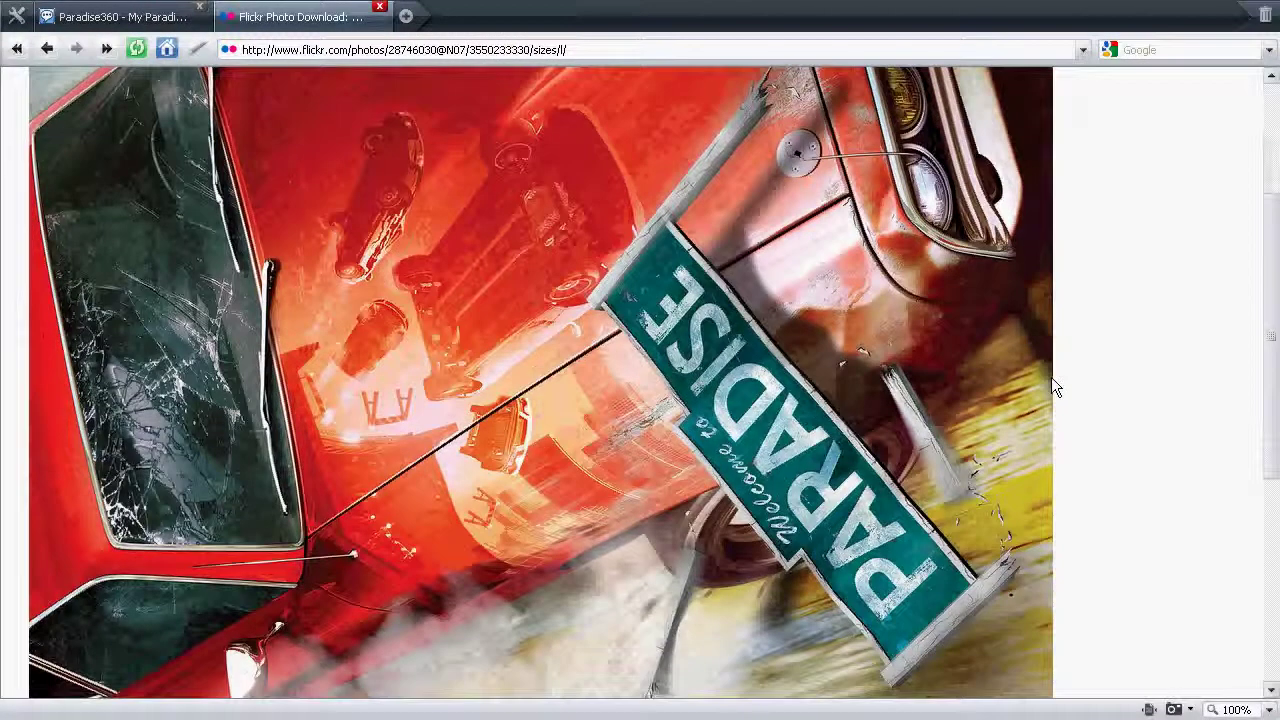
scroll(1055, 385, "down", 3)
scroll(898, 331, "up", 6)
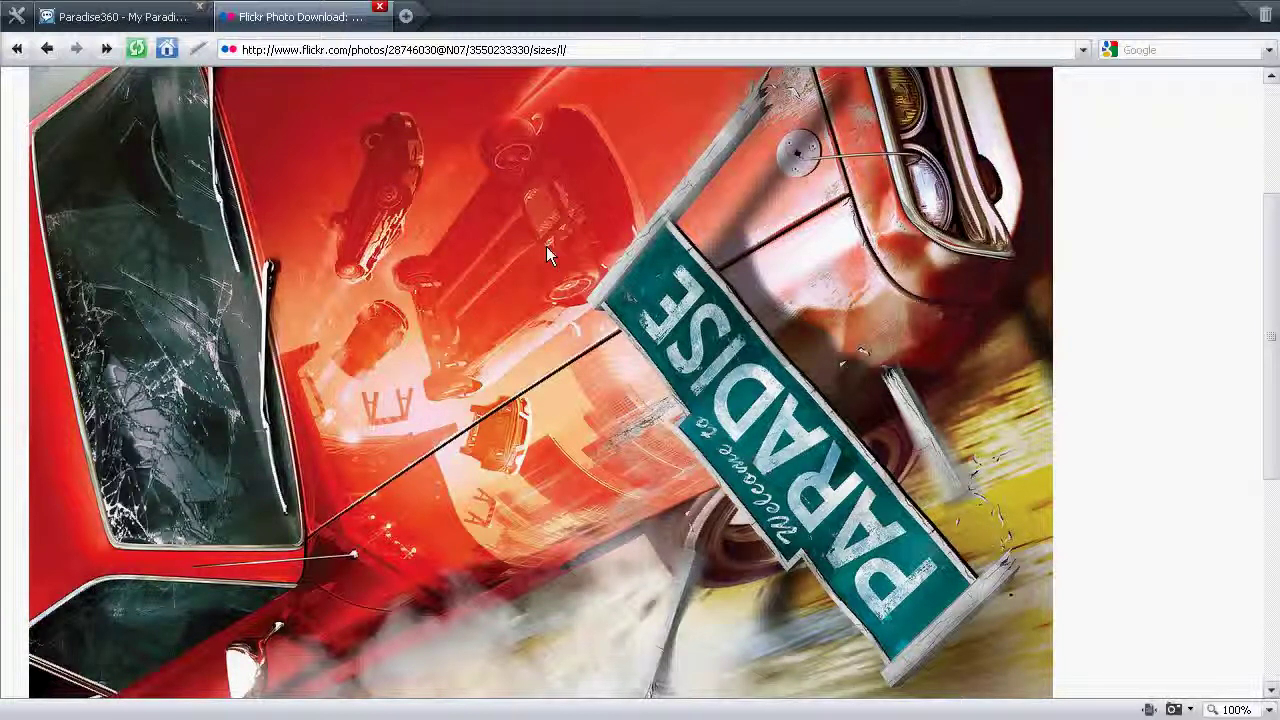
scroll(561, 291, "up", 5)
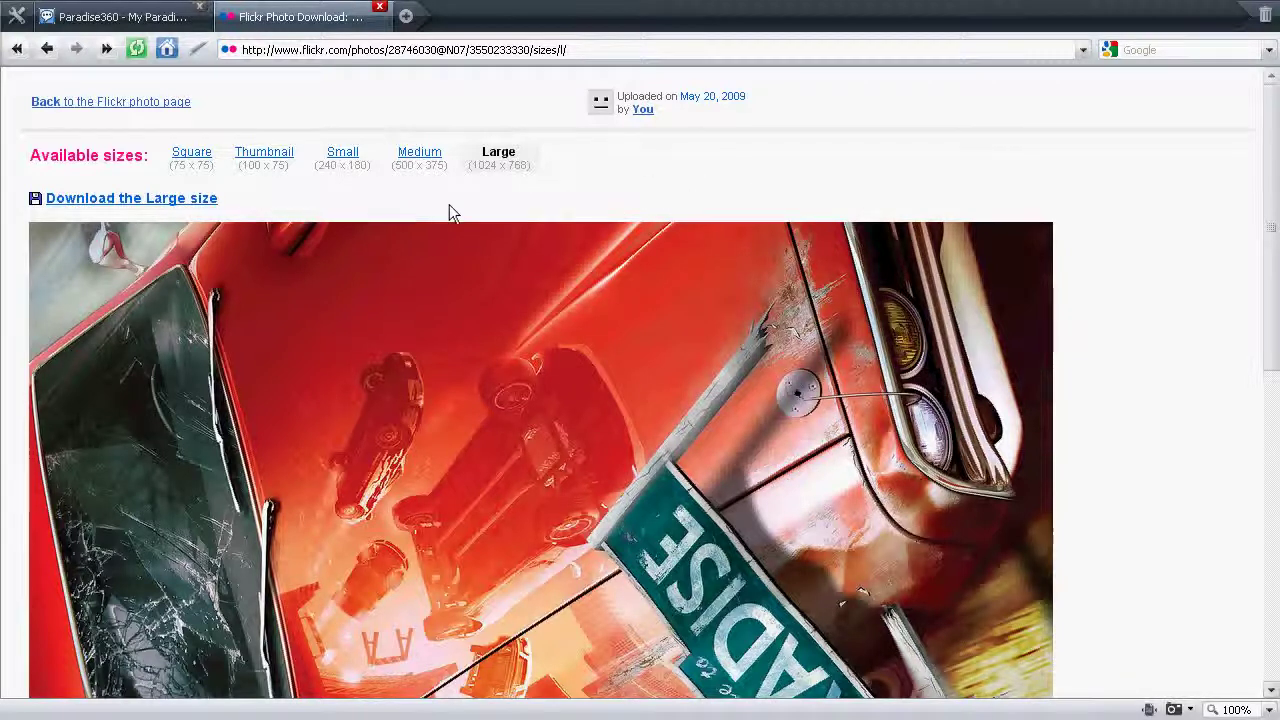
- Display the photo in the Medium (500 x 375) size and copy its direct photo URL
left_click(420, 158)
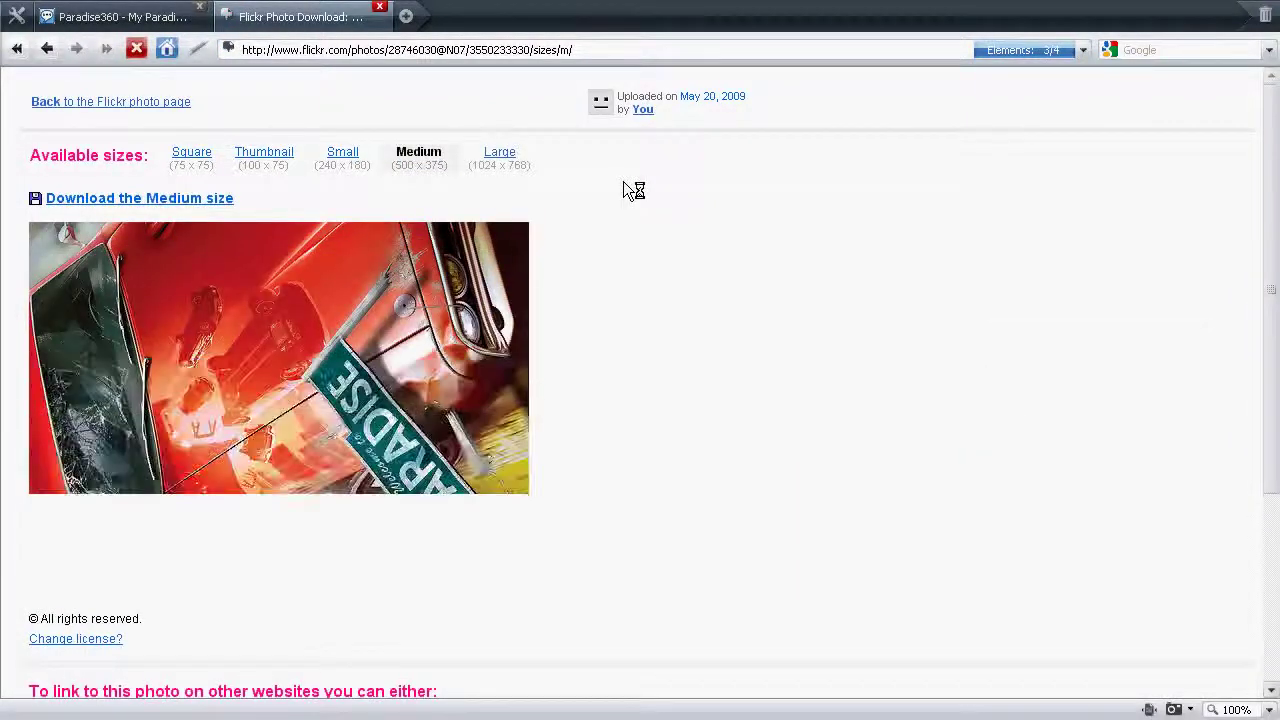
scroll(623, 182, "down", 1)
scroll(623, 182, "down", 5)
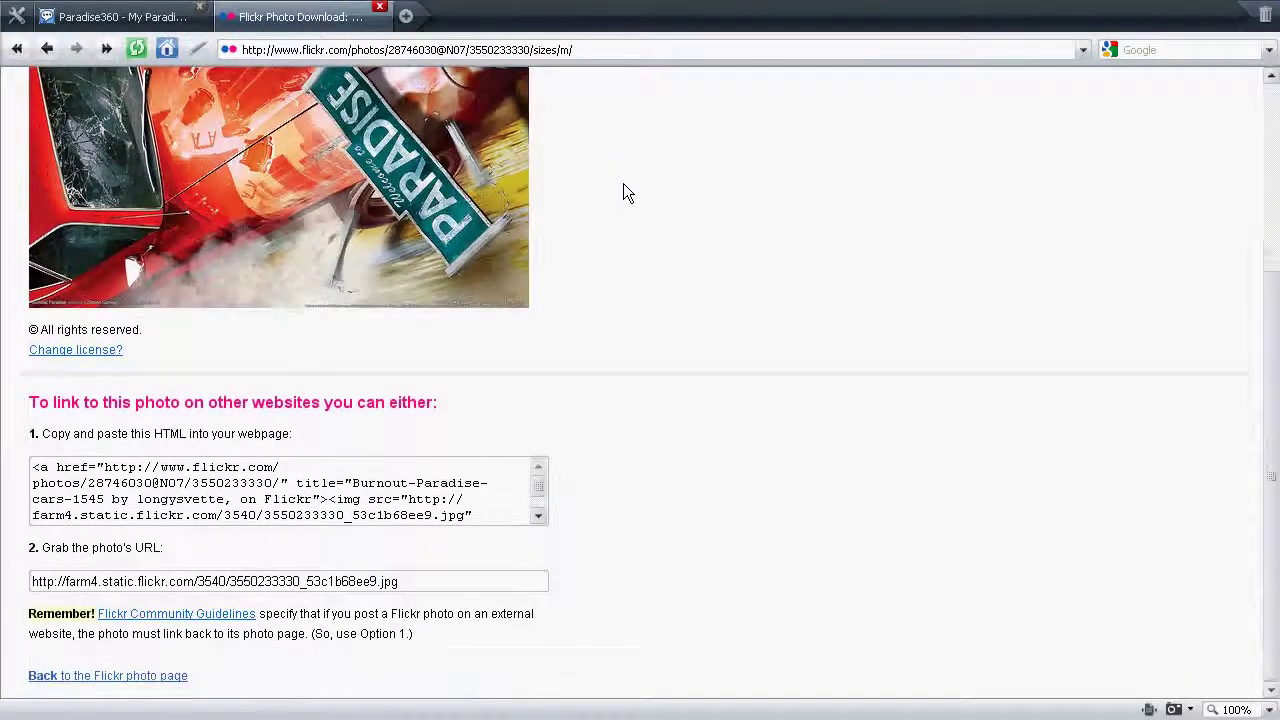
left_click(431, 583)
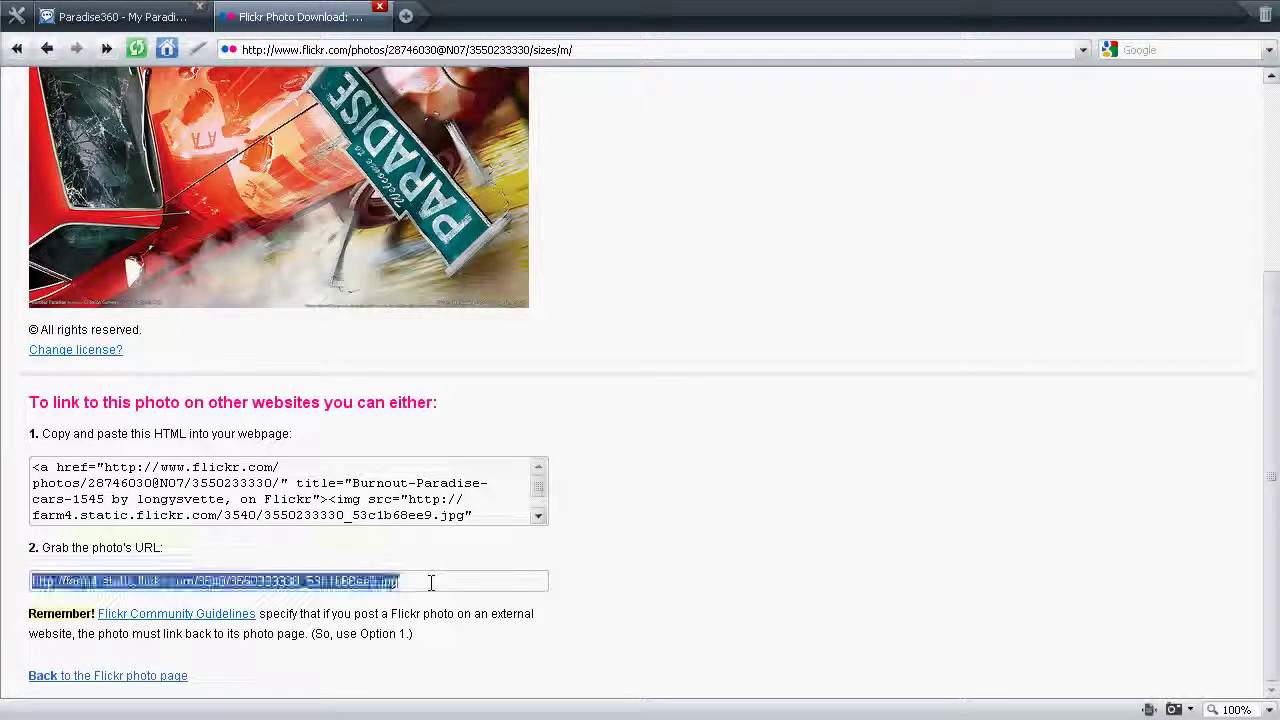
right_click(290, 581)
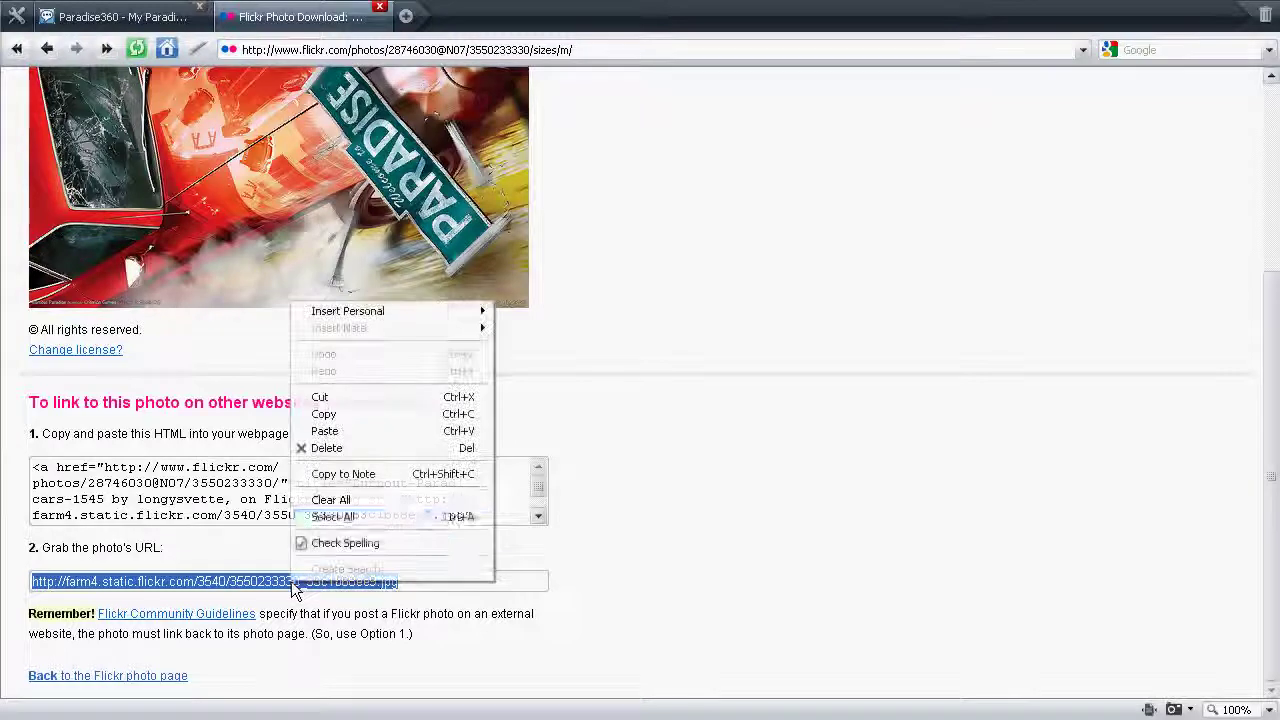
left_click(359, 417)
- Switch to the Paradise360 forum and start a new thread in the Paradise Videos and Pics board
left_click(120, 17)
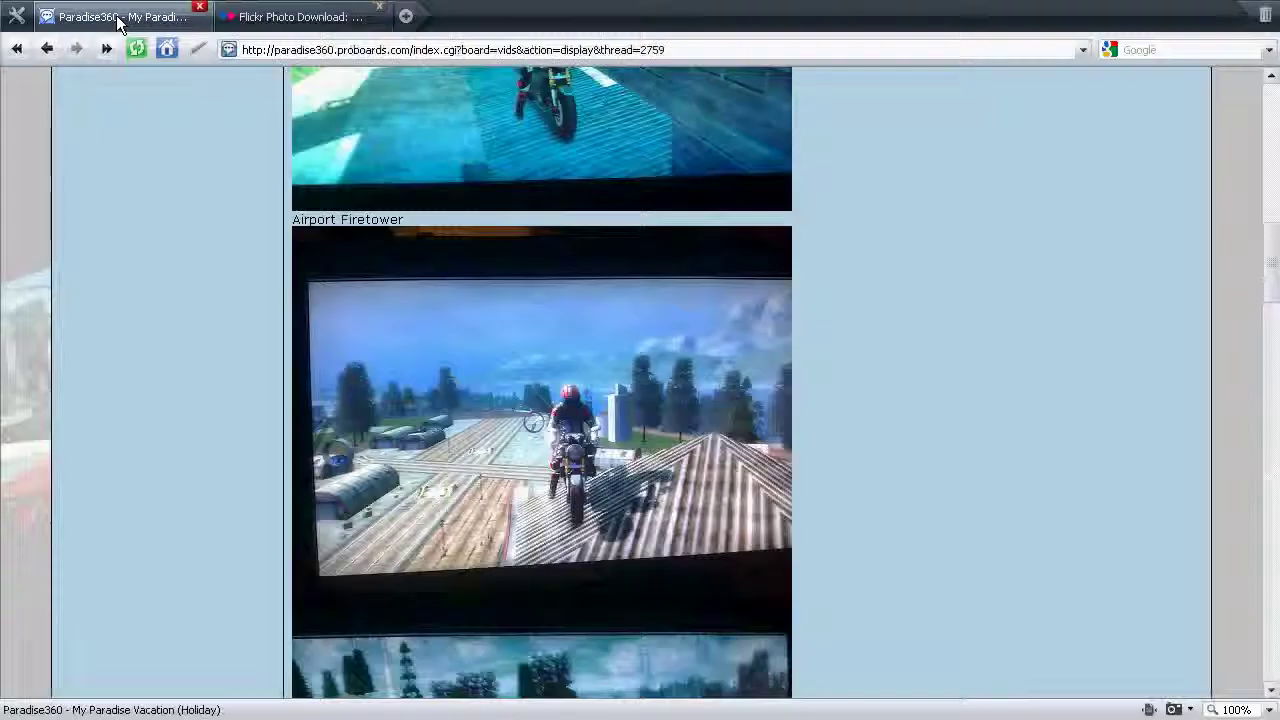
scroll(151, 308, "up", 10)
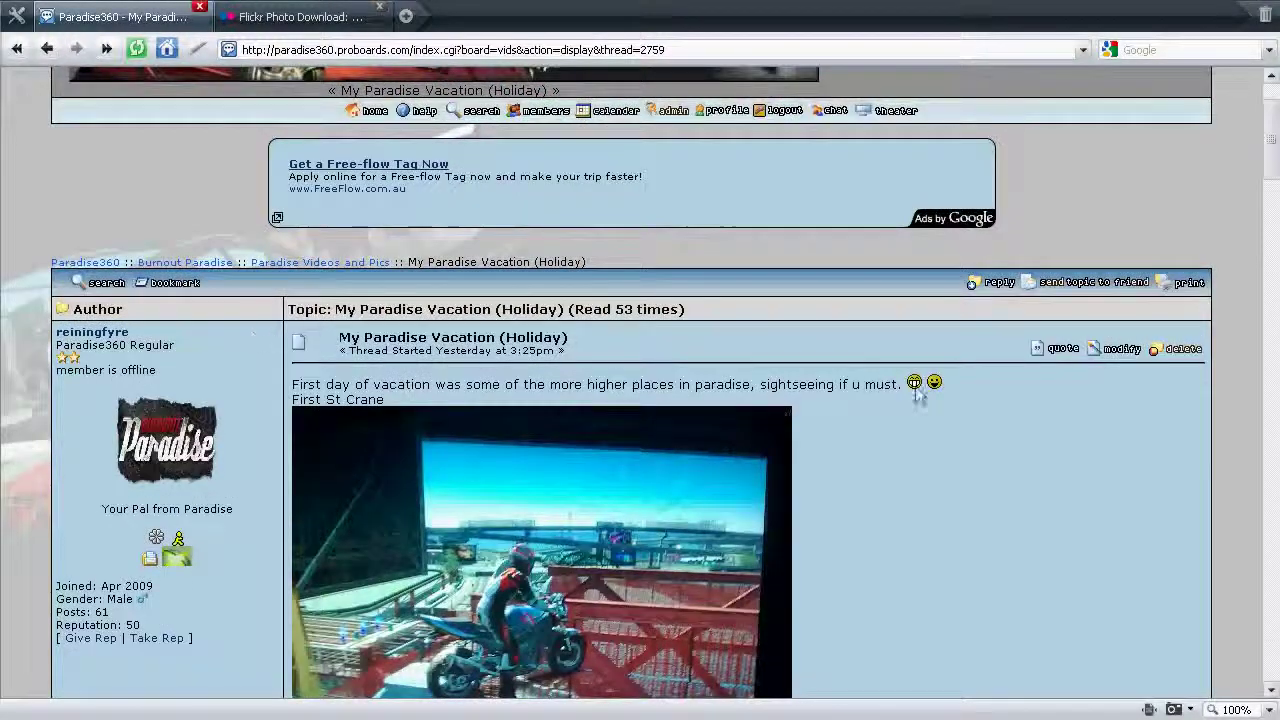
left_click(320, 262)
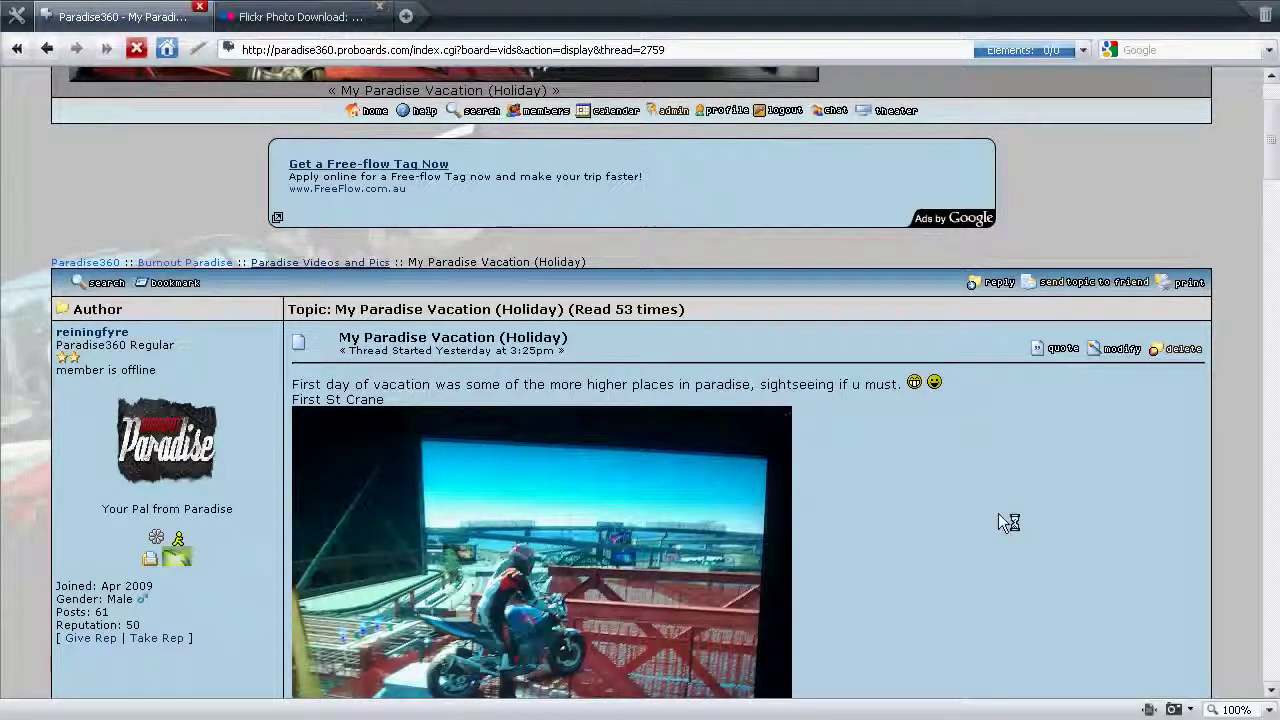
scroll(1029, 463, "down", 3)
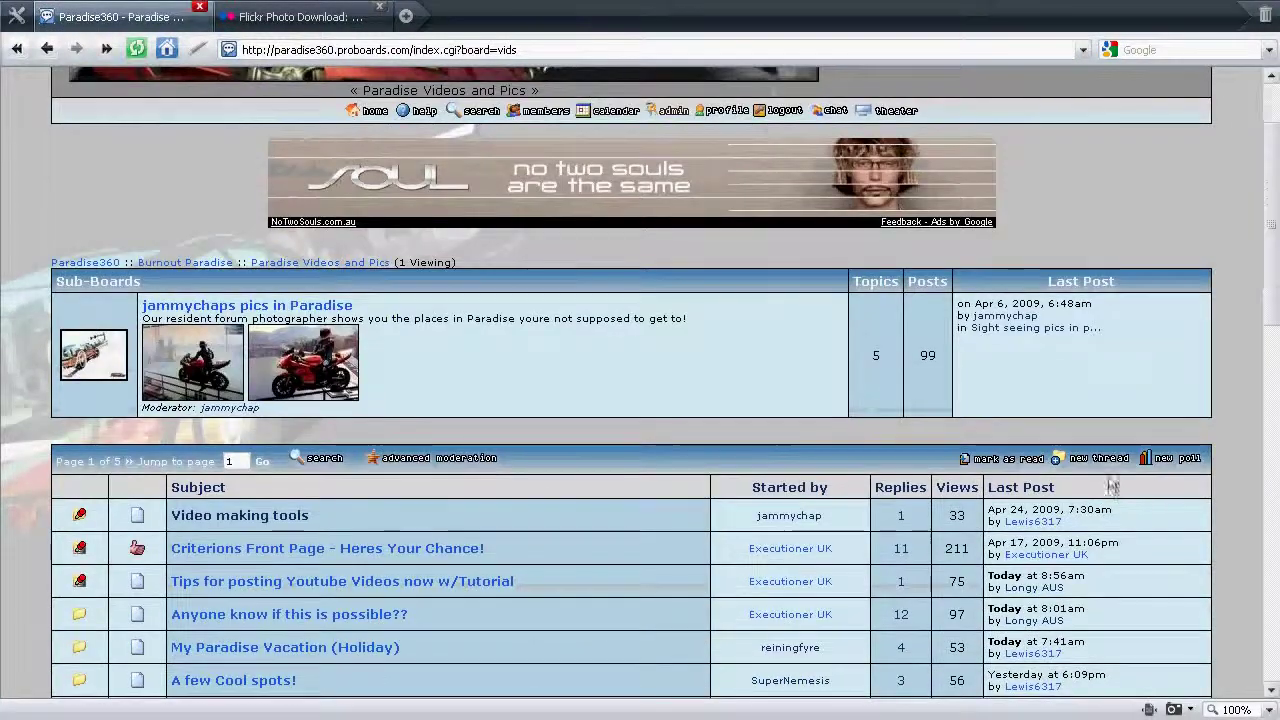
left_click(1070, 462)
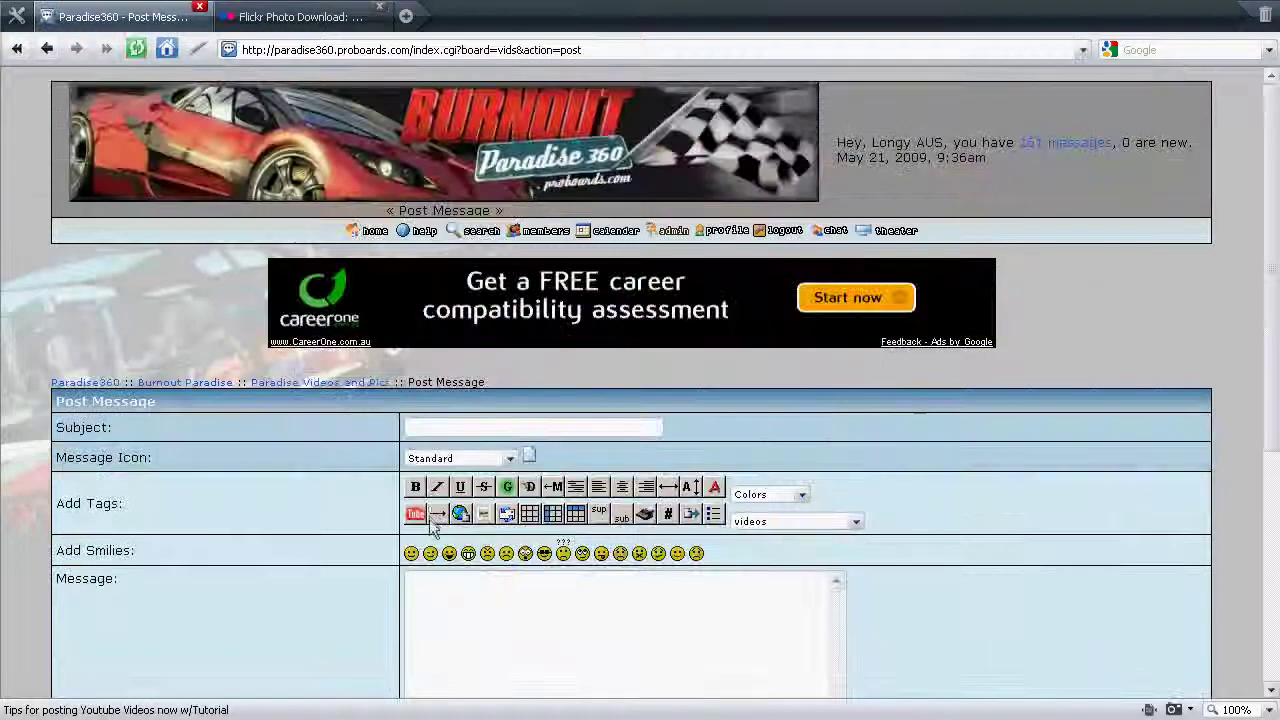
- Enter "cool pic" as the subject of the new thread
left_click(463, 428)
type("colol")
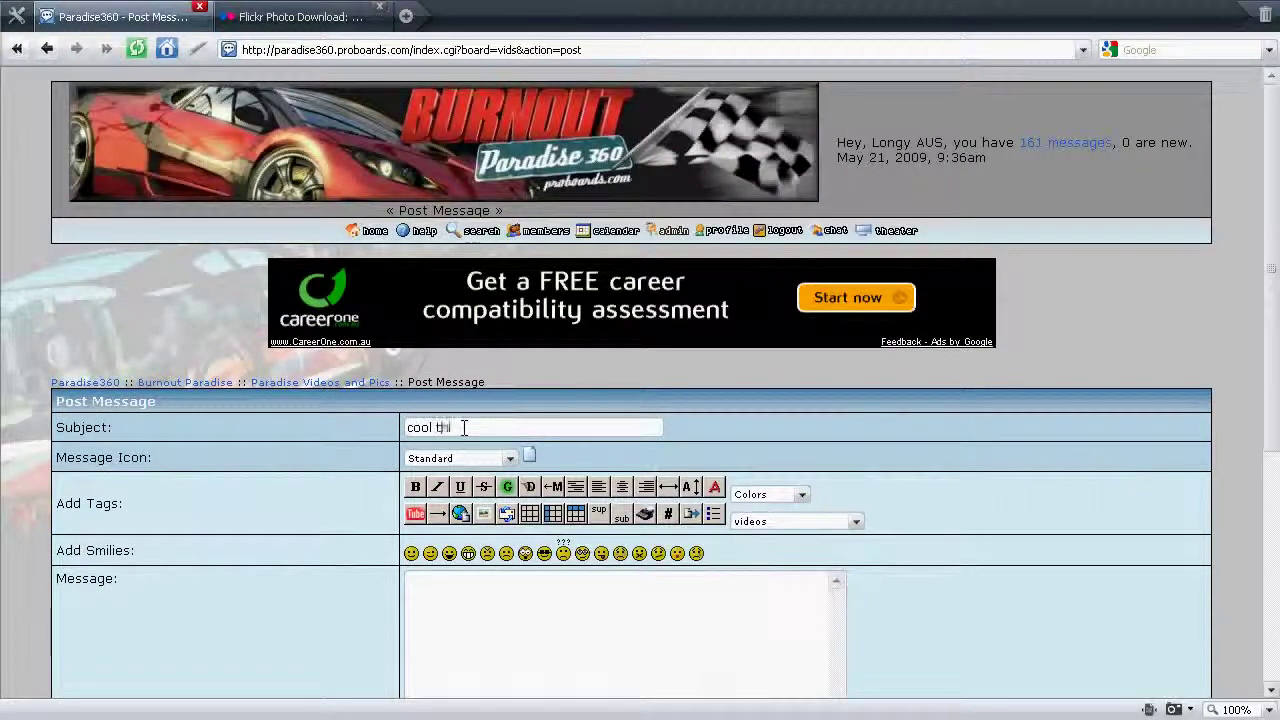
type(" th")
type("c")
- Paste the copied photo URL into the message body and wrap it in [img] tags
left_click(534, 586)
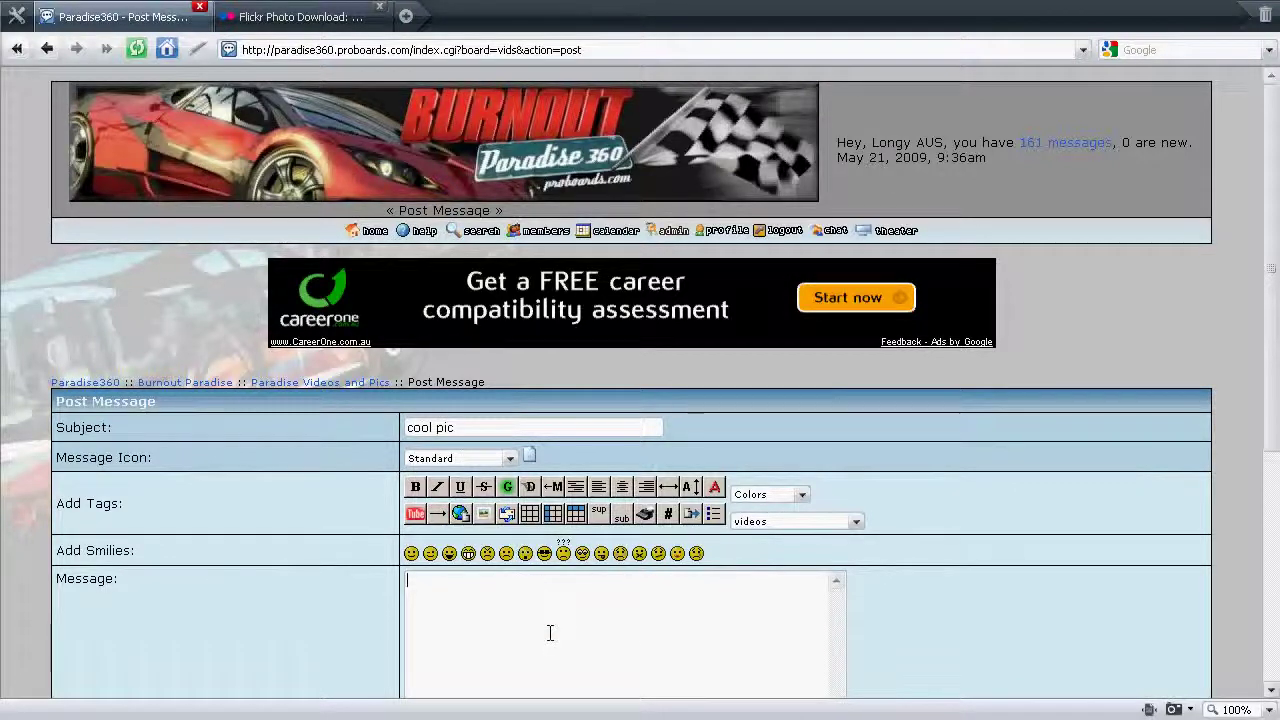
right_click(523, 634)
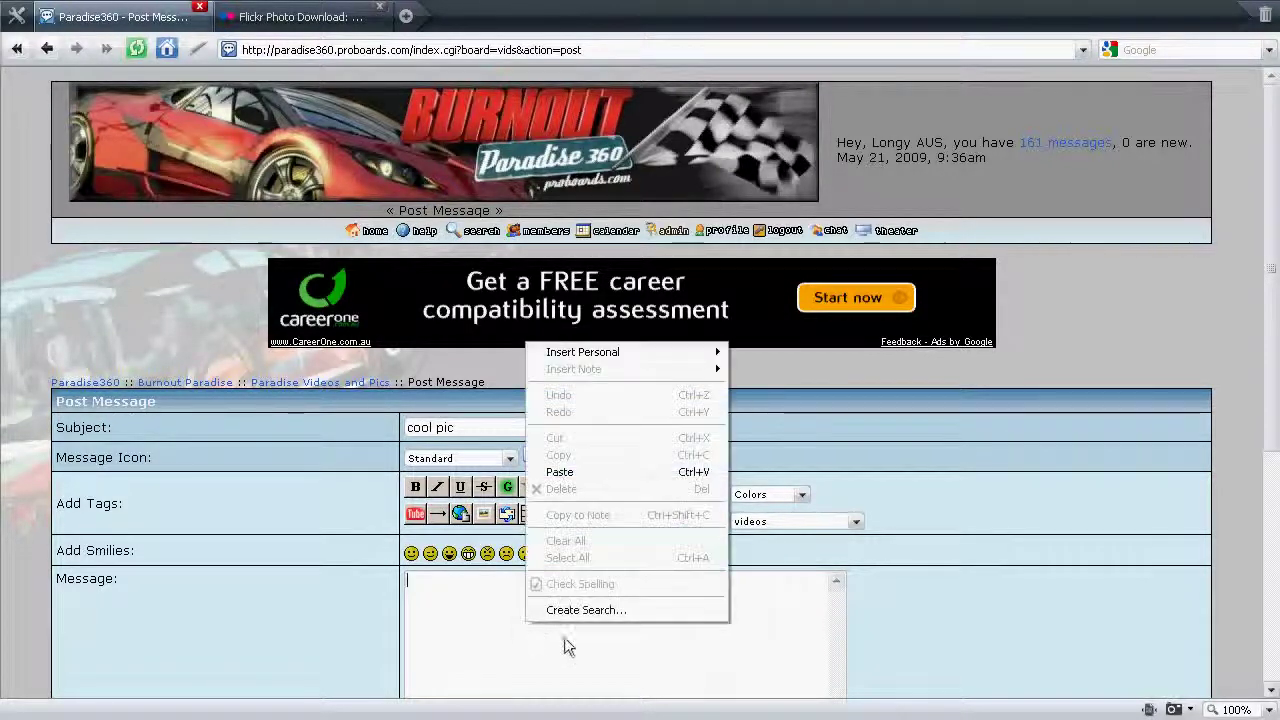
left_click(583, 466)
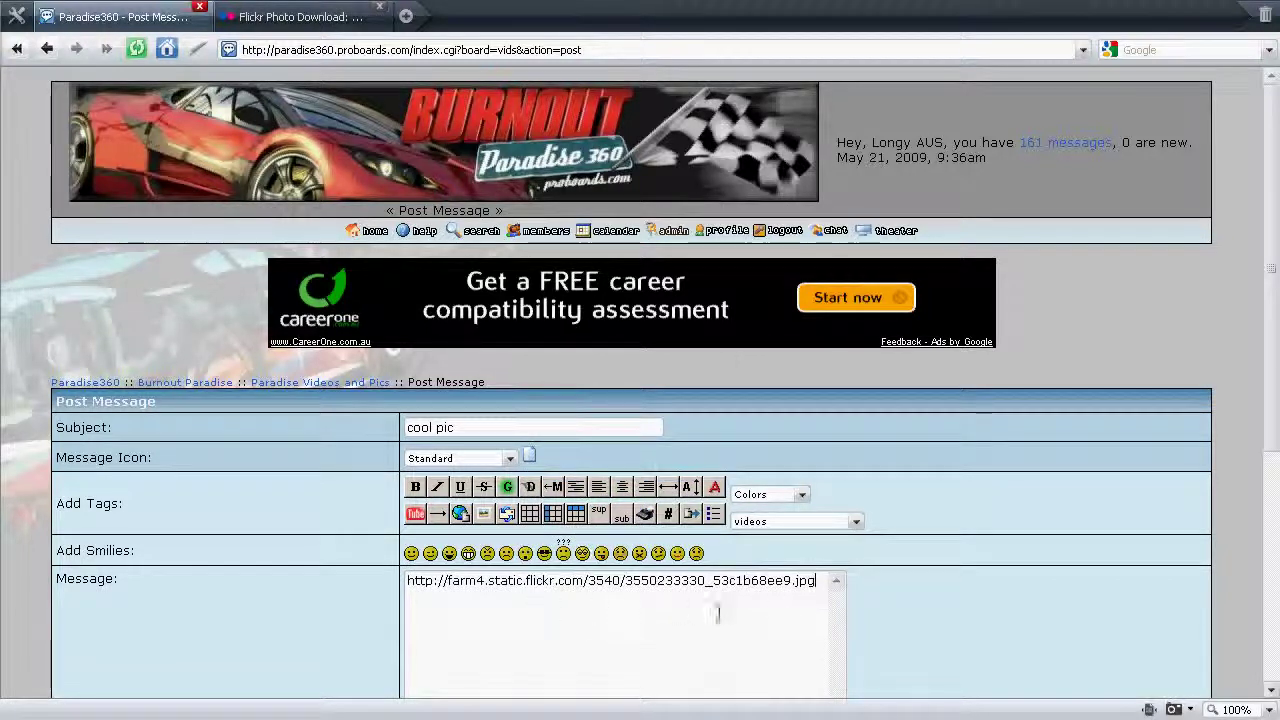
left_click_drag(822, 583, 415, 597)
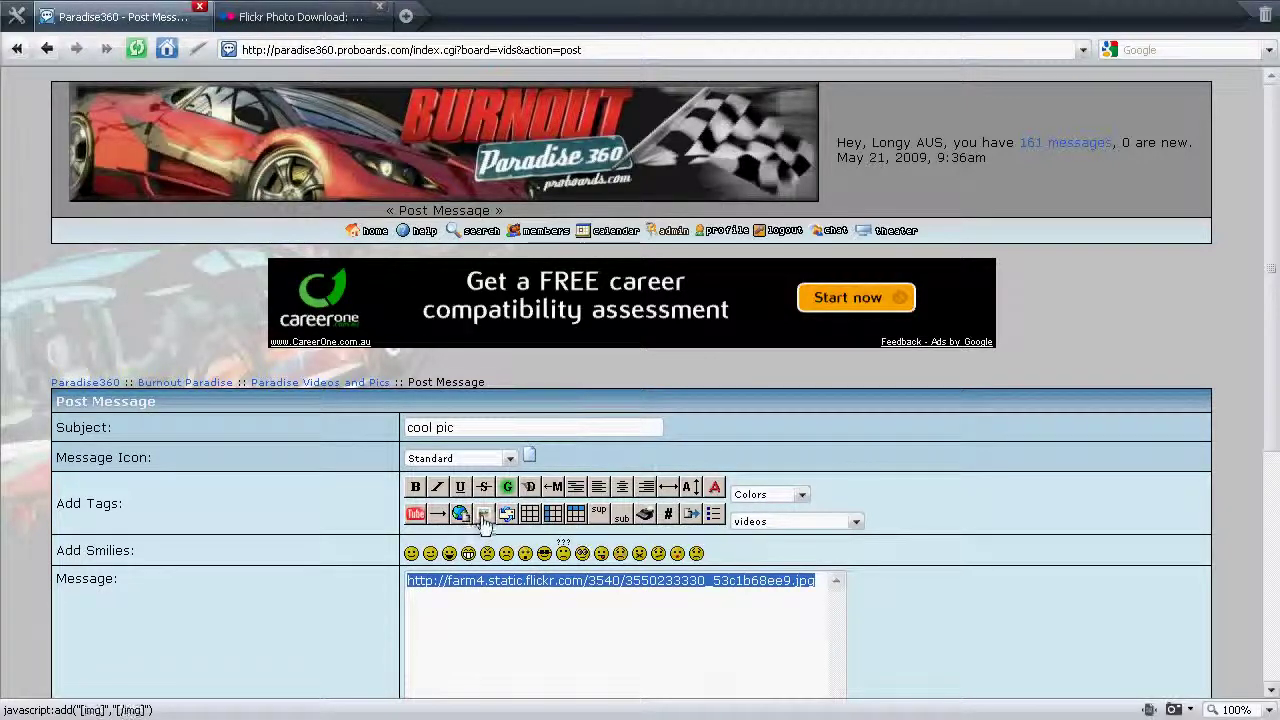
left_click(486, 517)
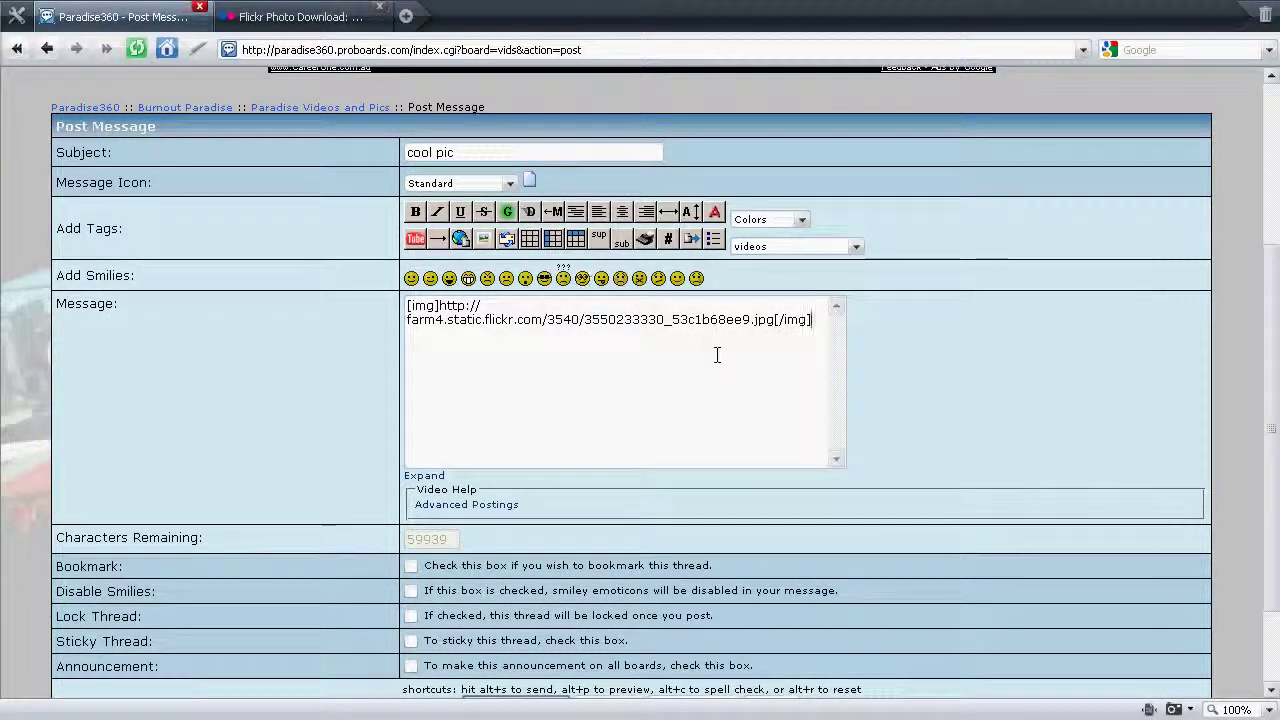
- Add the line "found this cool pic" above the image code and post the message
scroll(717, 355, "down", 3)
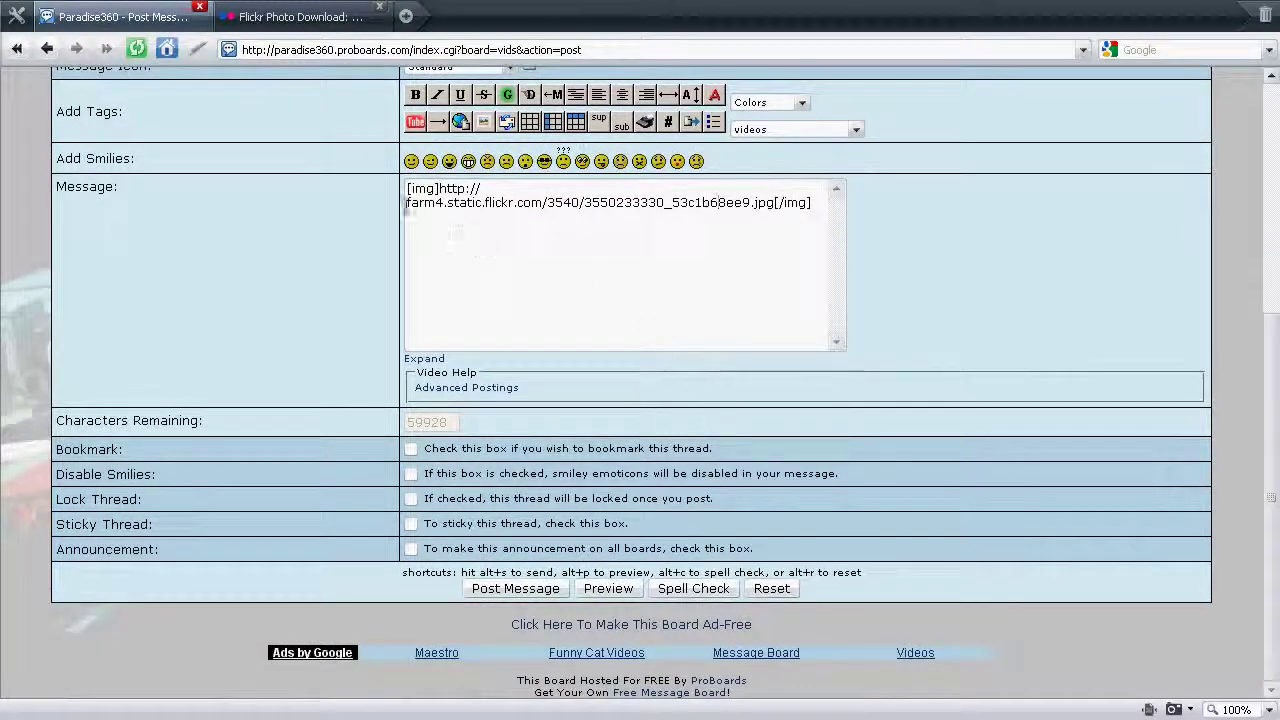
key("Return")
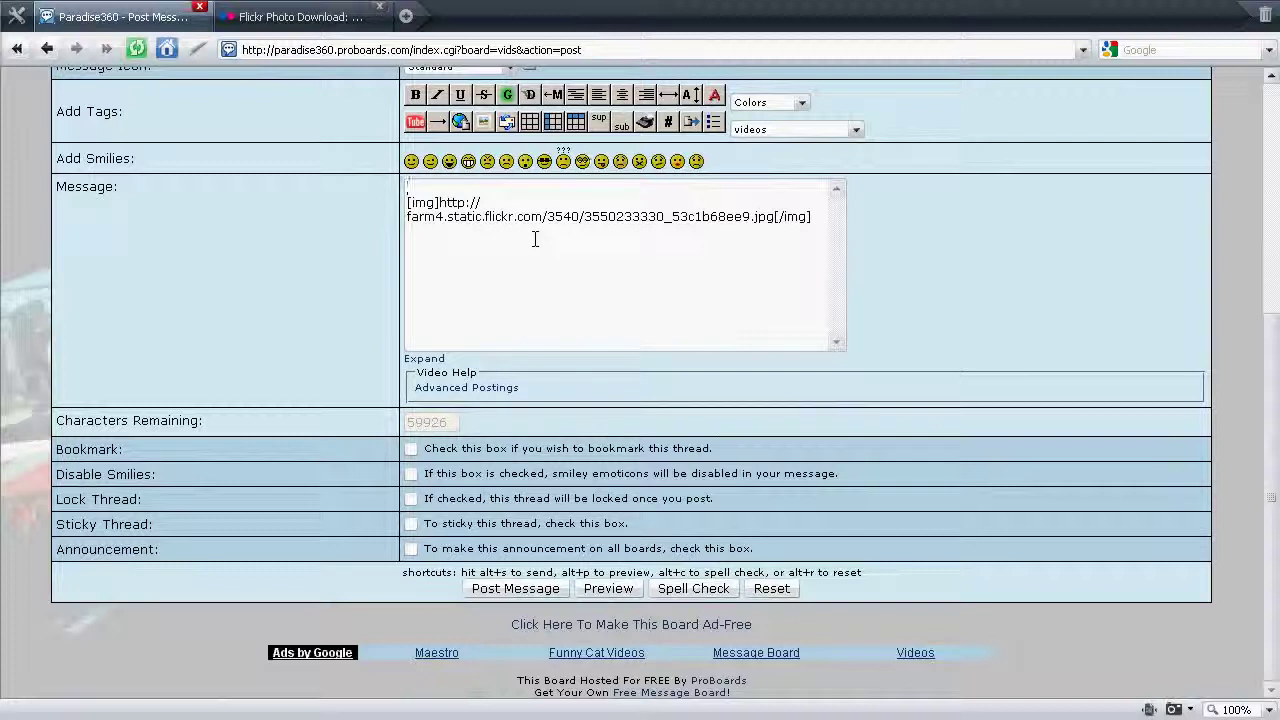
type("g")
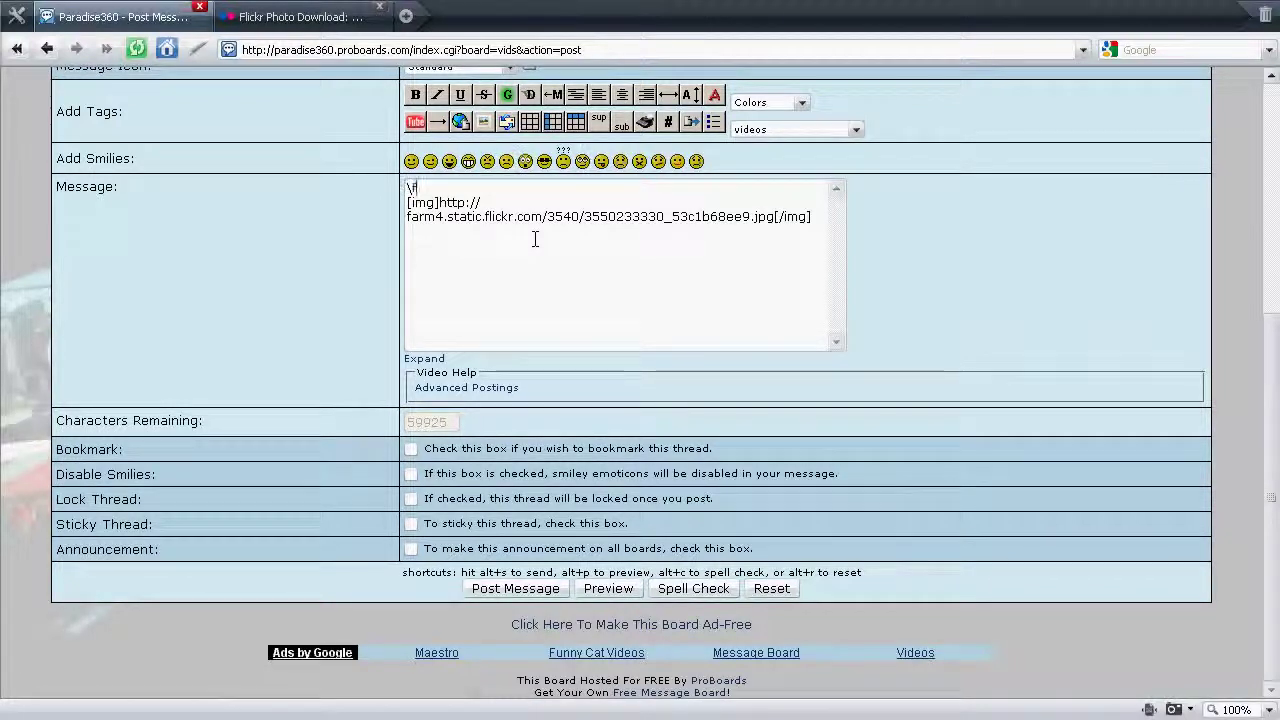
type("found ")
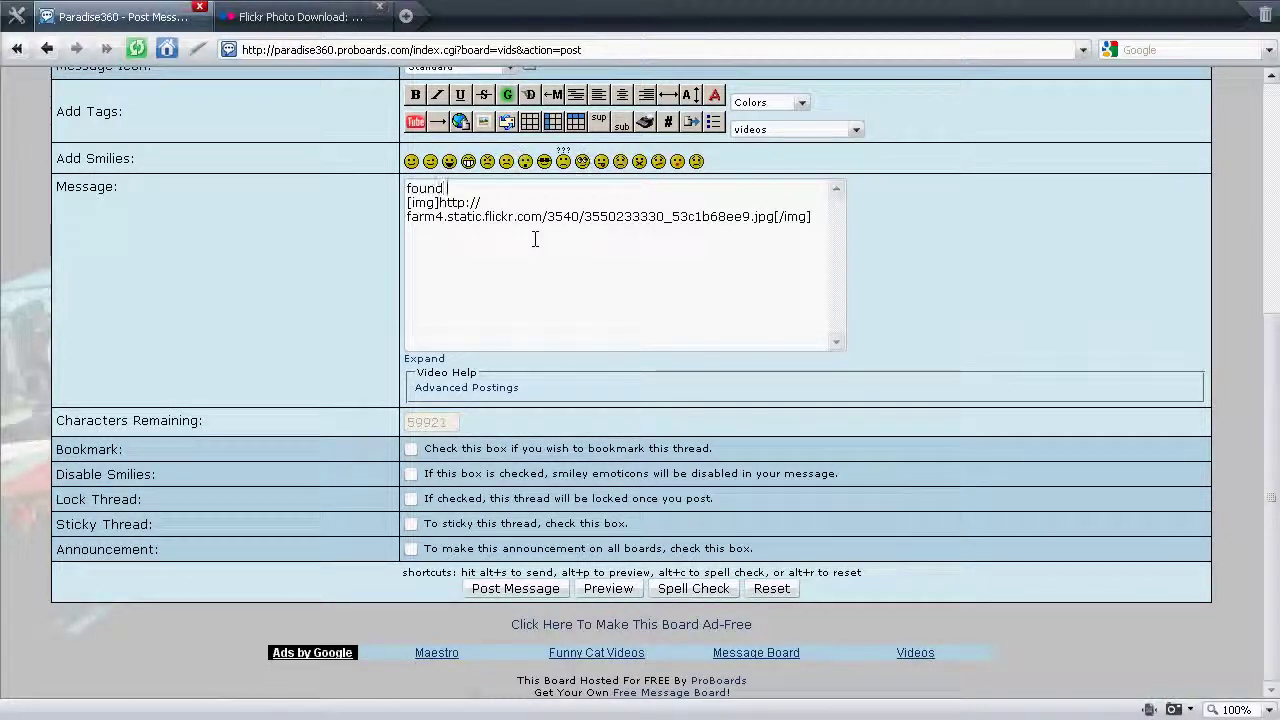
type("this coo")
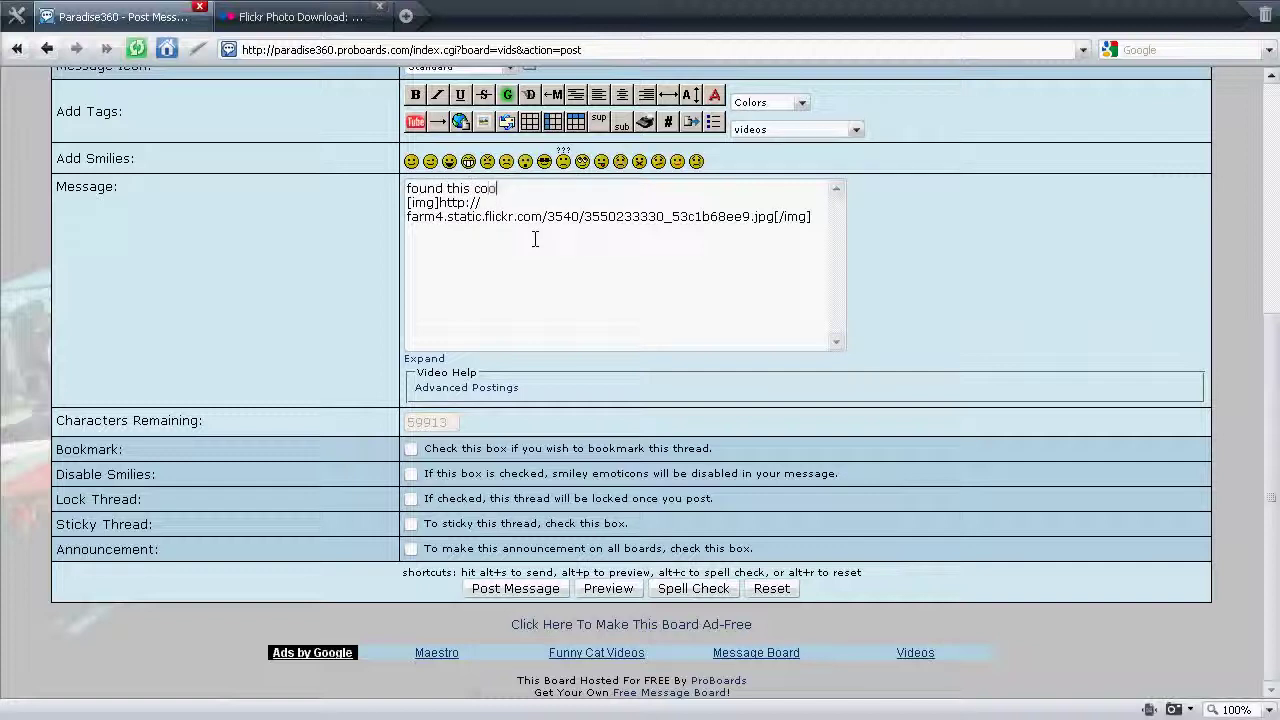
type("l pic")
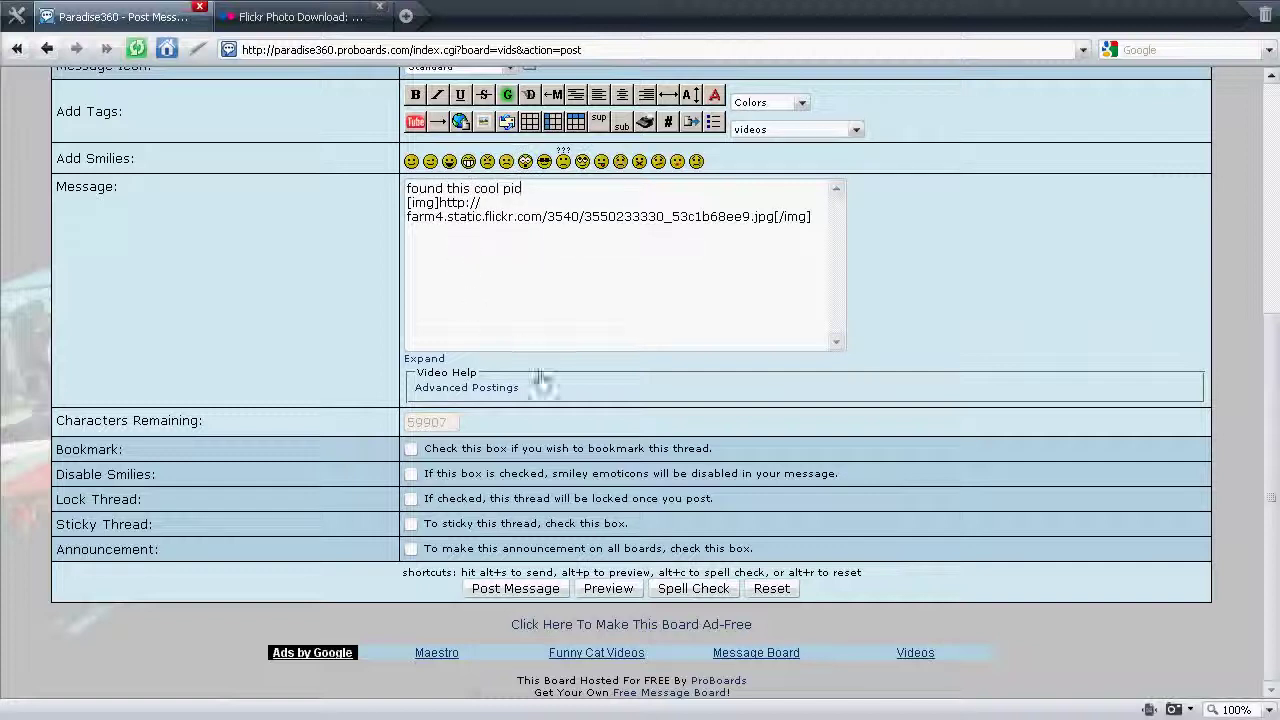
left_click(515, 590)
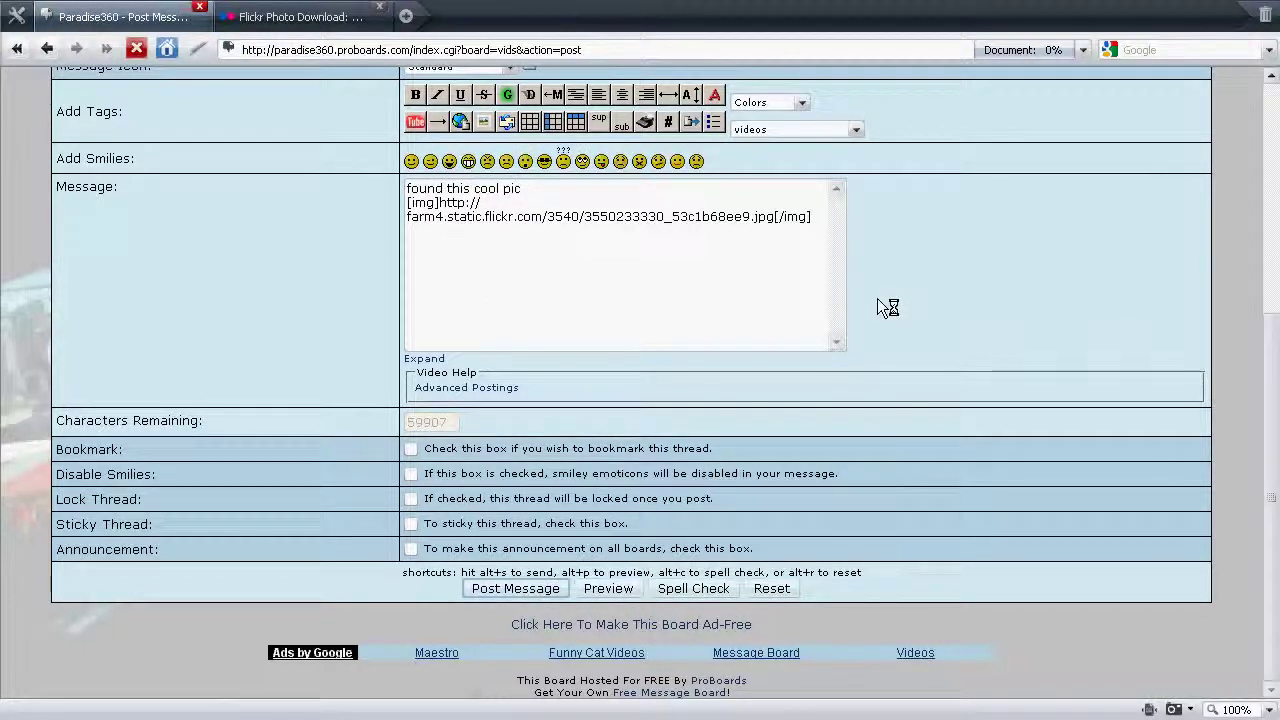
scroll(877, 298, "down", 2)
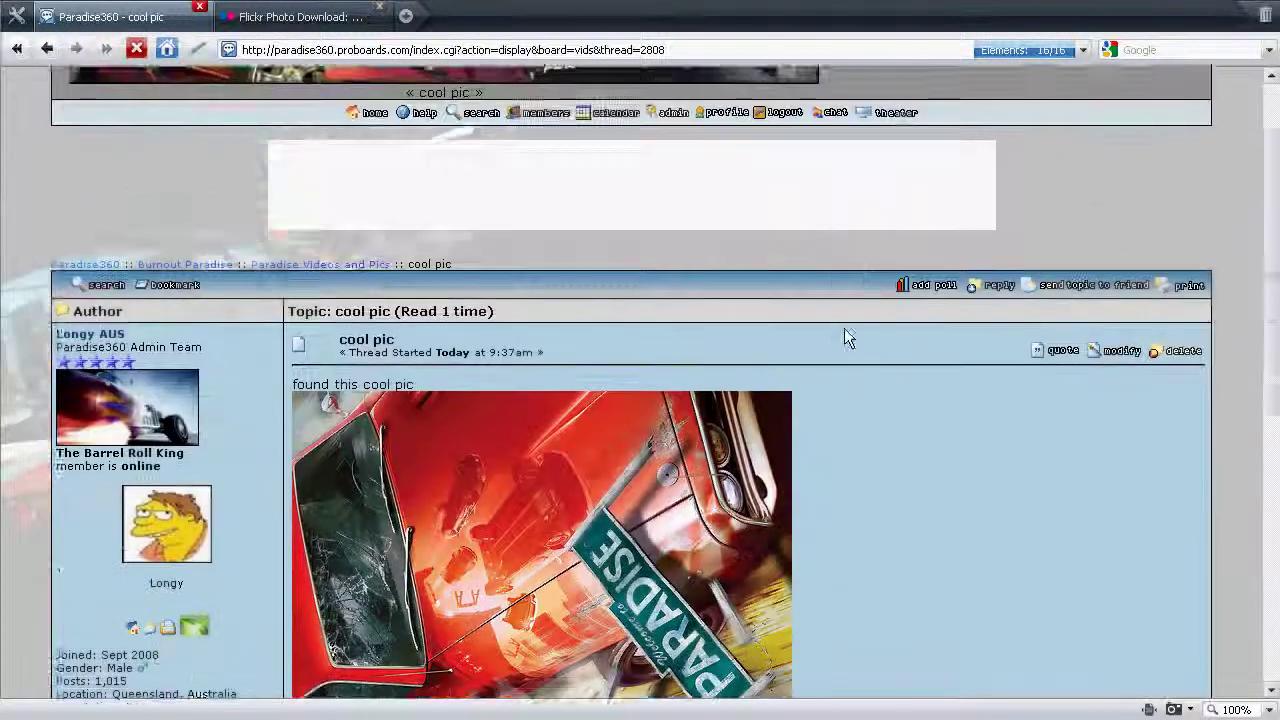